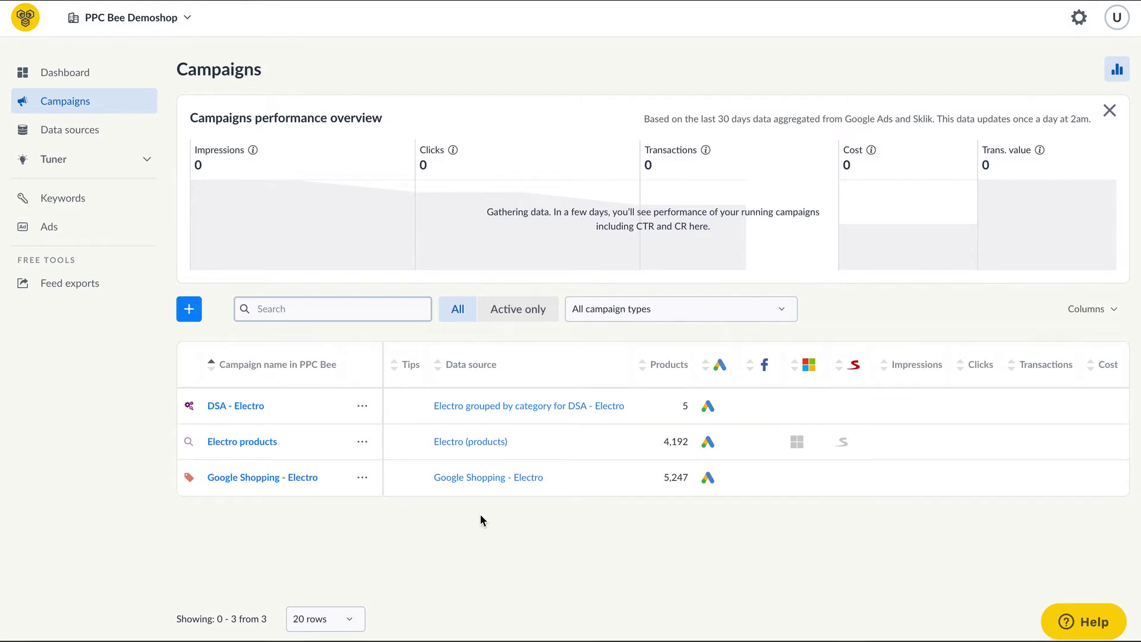
- Create a new data source from Data sources with Google Analytics as its type
left_click(64, 136)
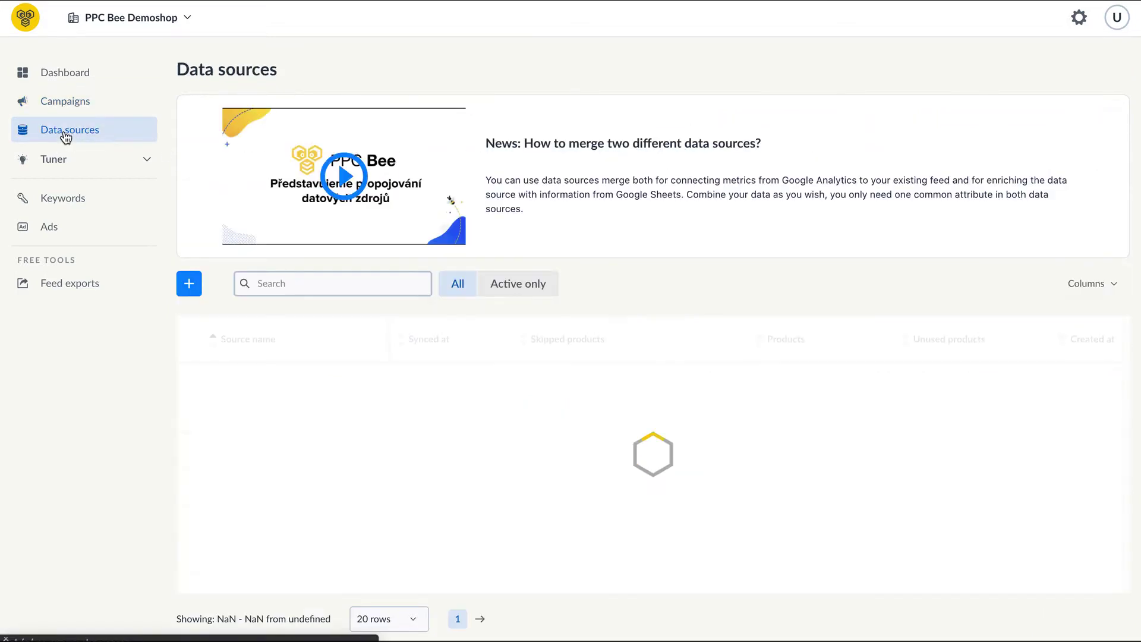
left_click(189, 284)
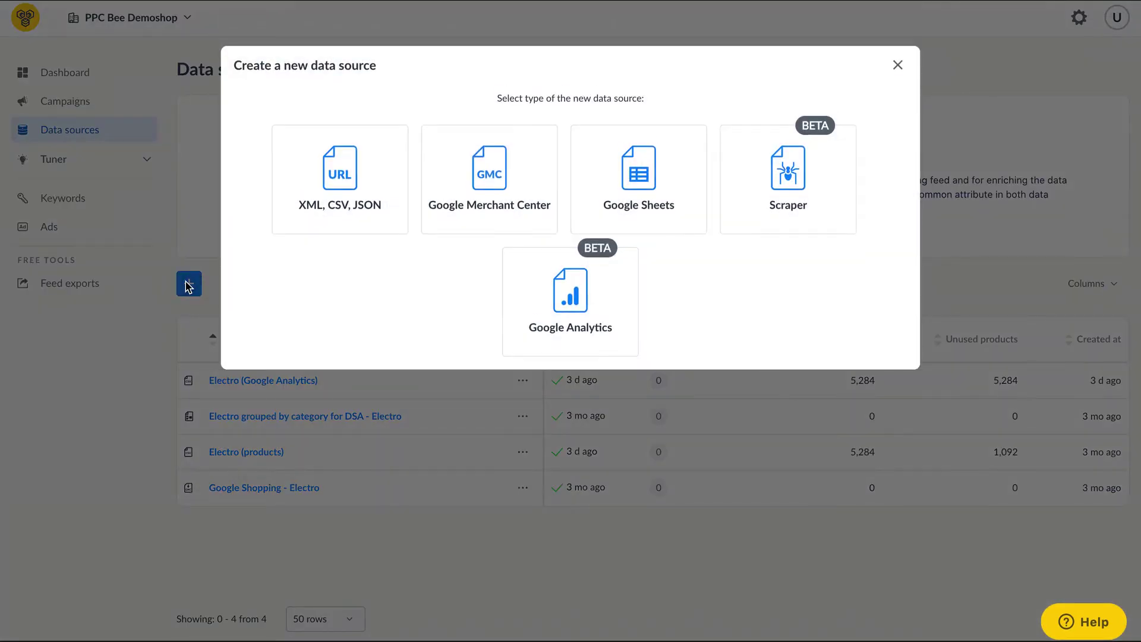
left_click(613, 310)
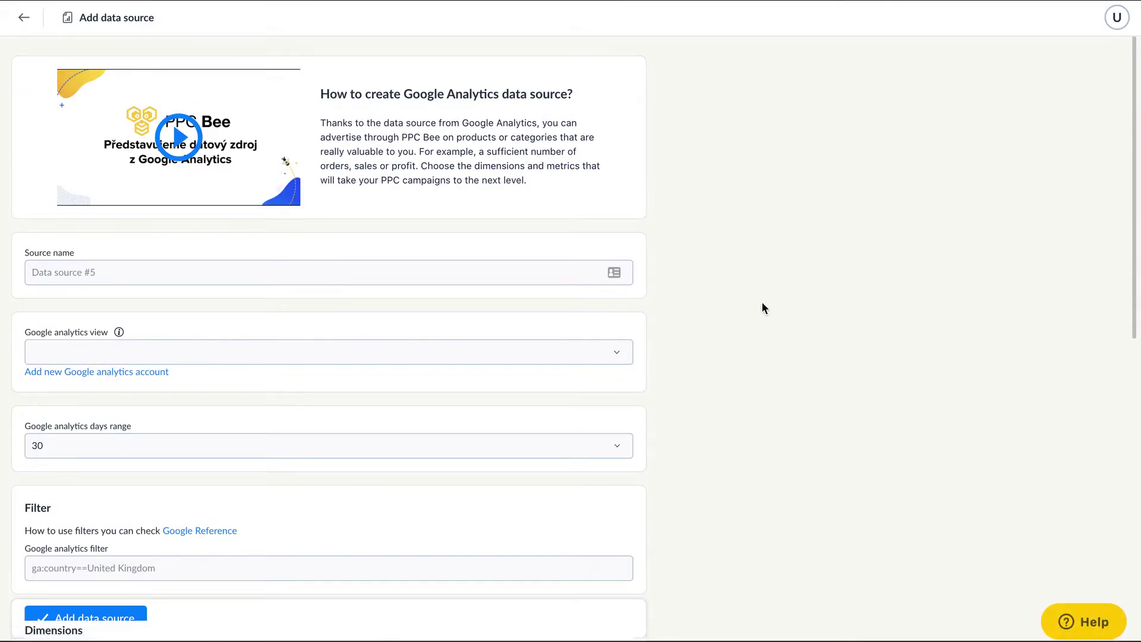
scroll(778, 325, "down", 1)
scroll(778, 325, "down", 1)
scroll(778, 328, "down", 1)
scroll(778, 329, "down", 1)
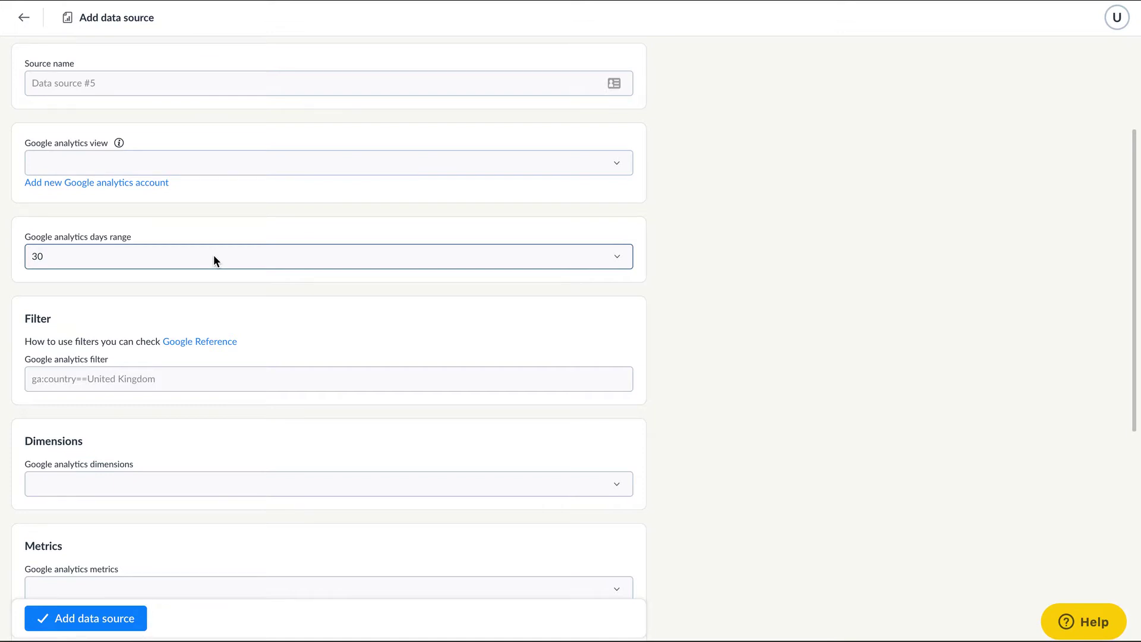
scroll(213, 253, "down", 2)
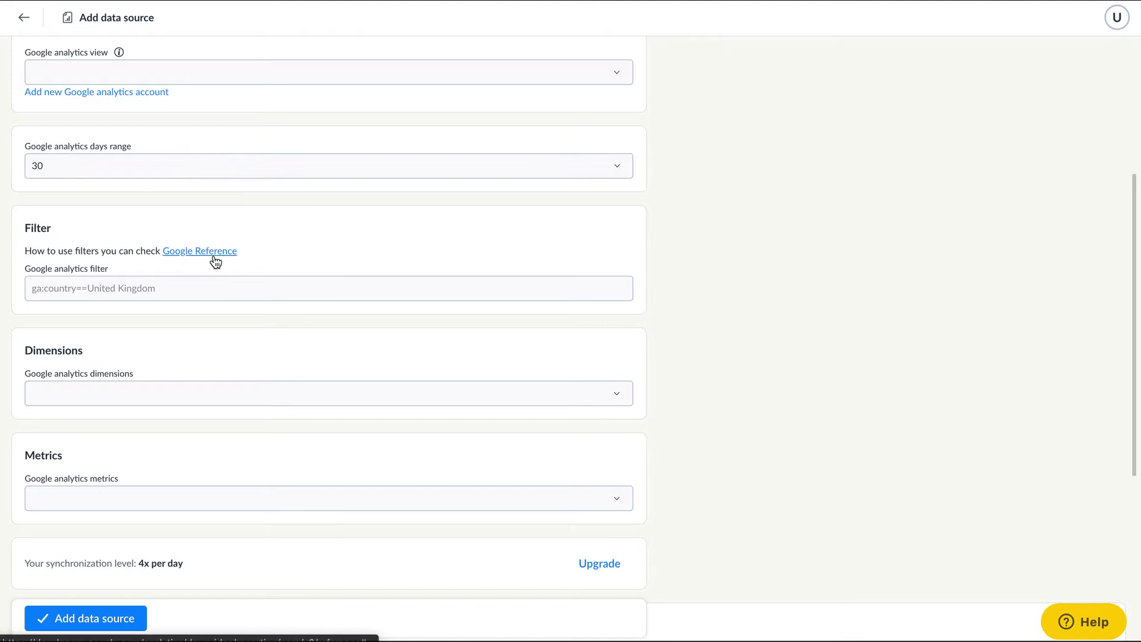
- Switch the Google Analytics days range to custom, 30 days ago to 0 days ago
left_click(211, 170)
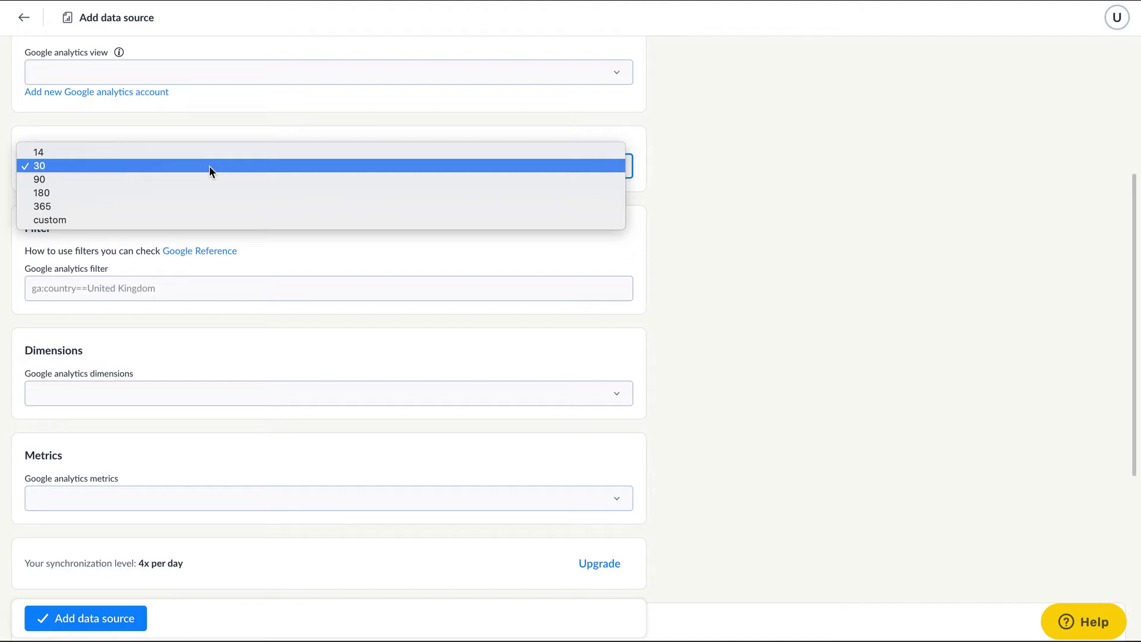
left_click(112, 217)
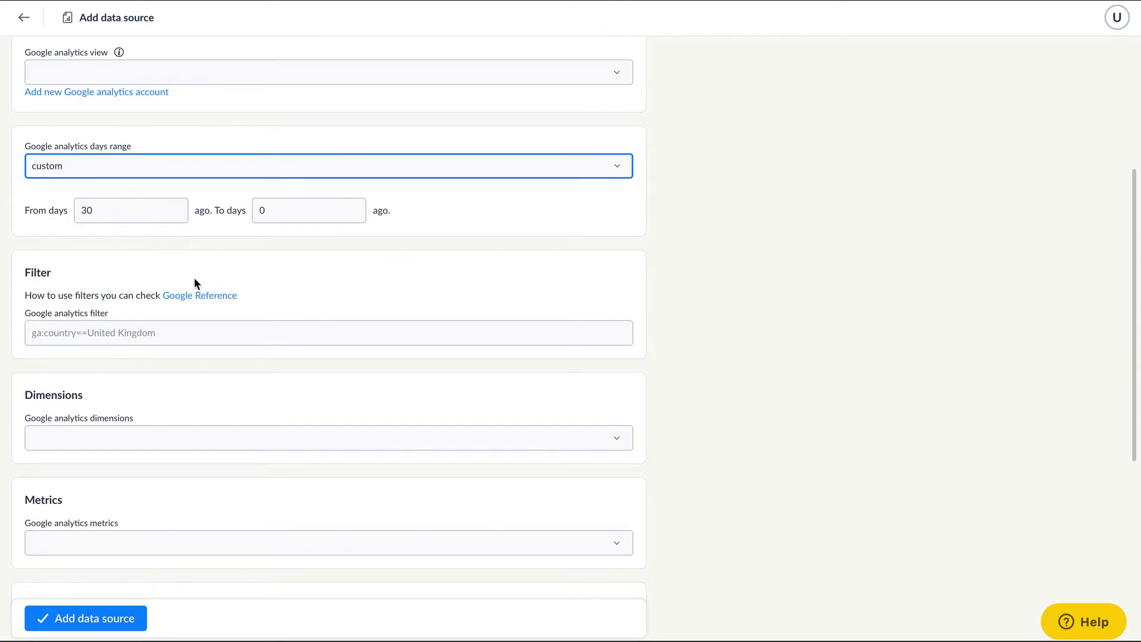
scroll(194, 301, "down", 2)
left_click(158, 266)
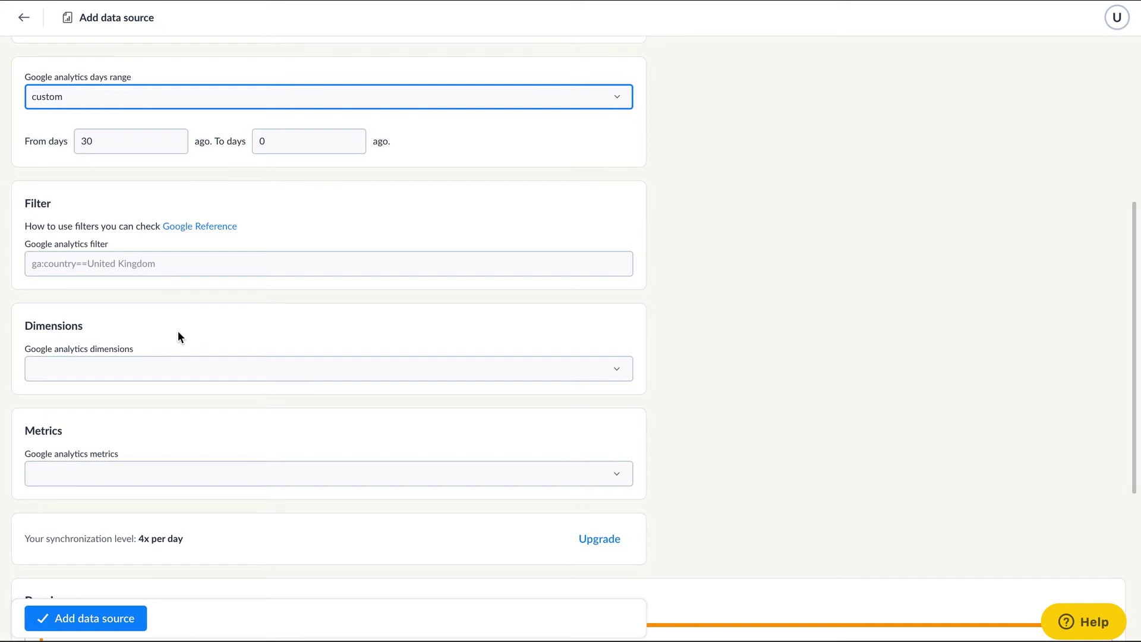
- Add ga:productSku, ga:productName and ga:productCategory as dimensions, then close the list
left_click(164, 370)
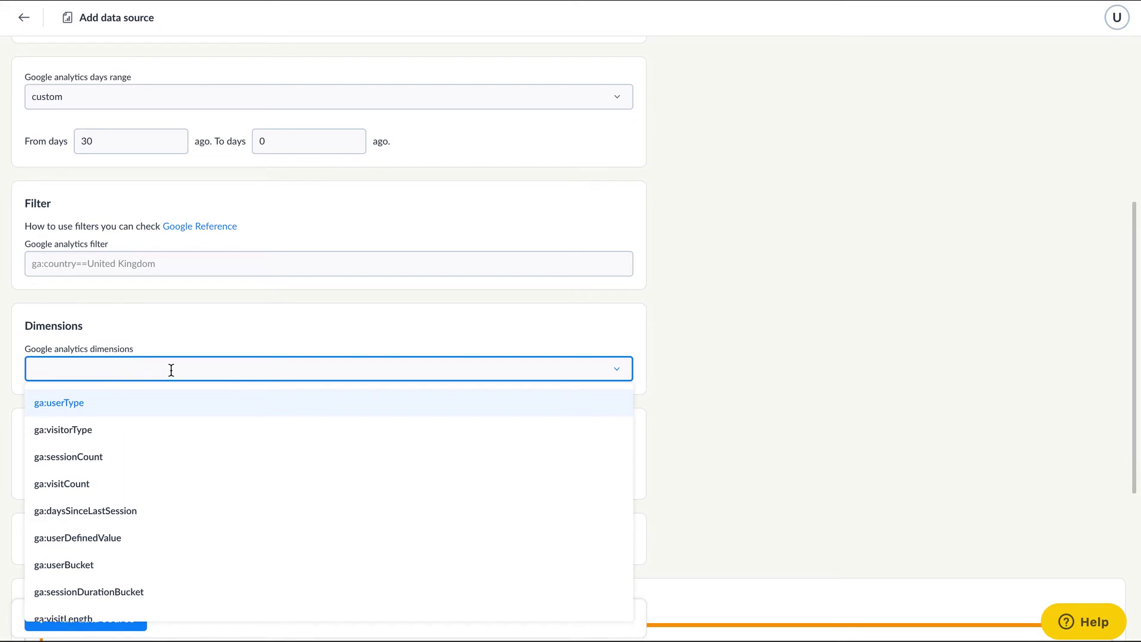
type("sku")
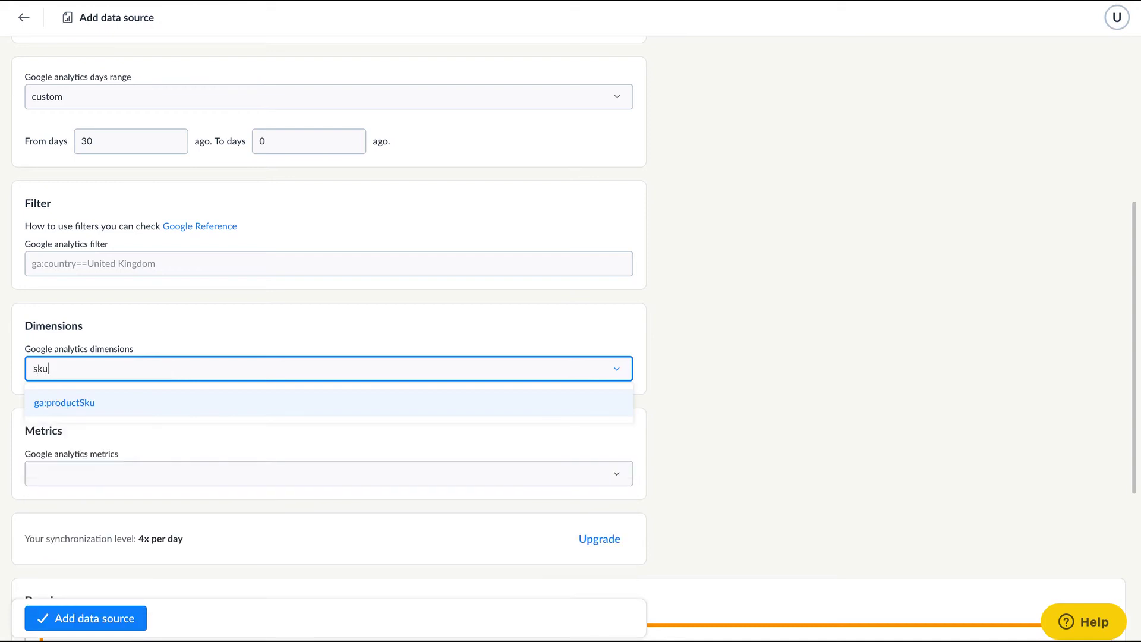
left_click(114, 404)
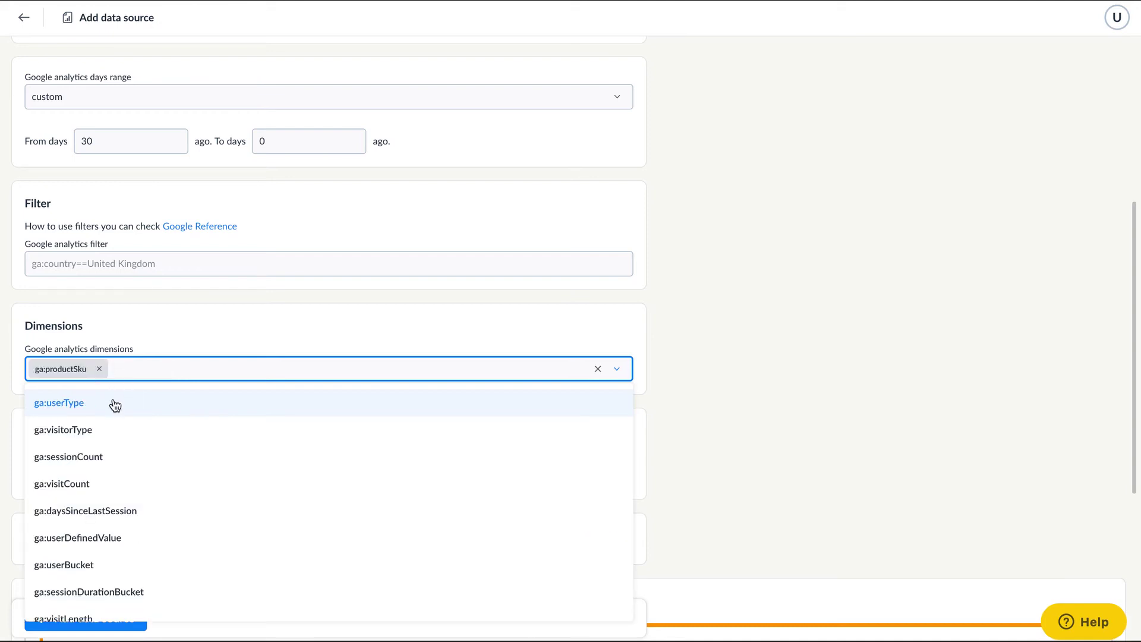
type("pro")
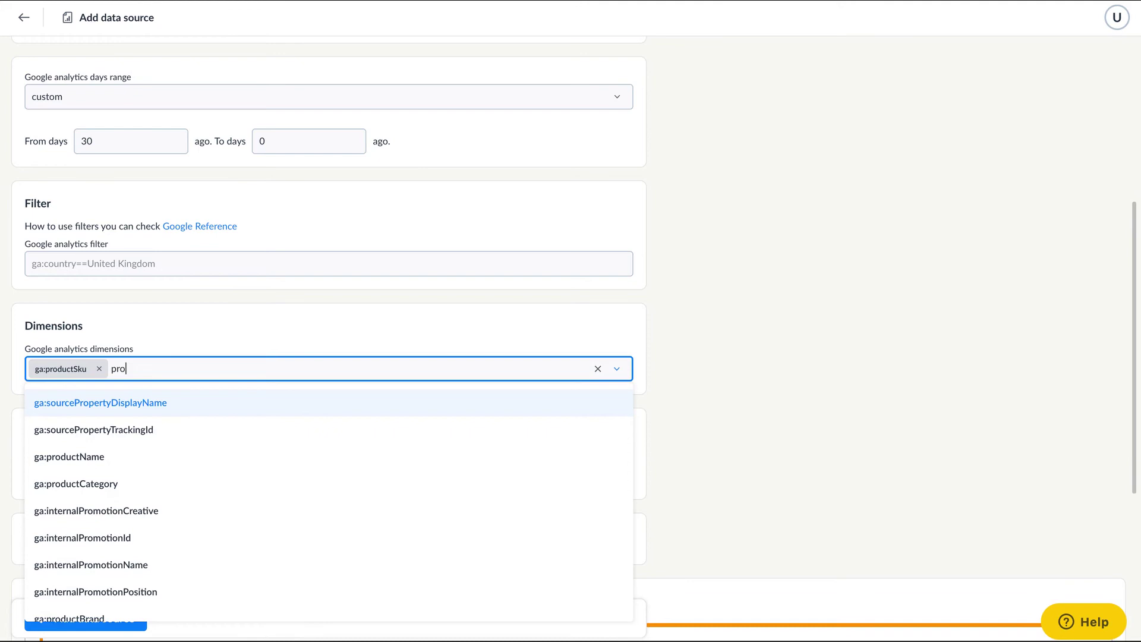
type("duct")
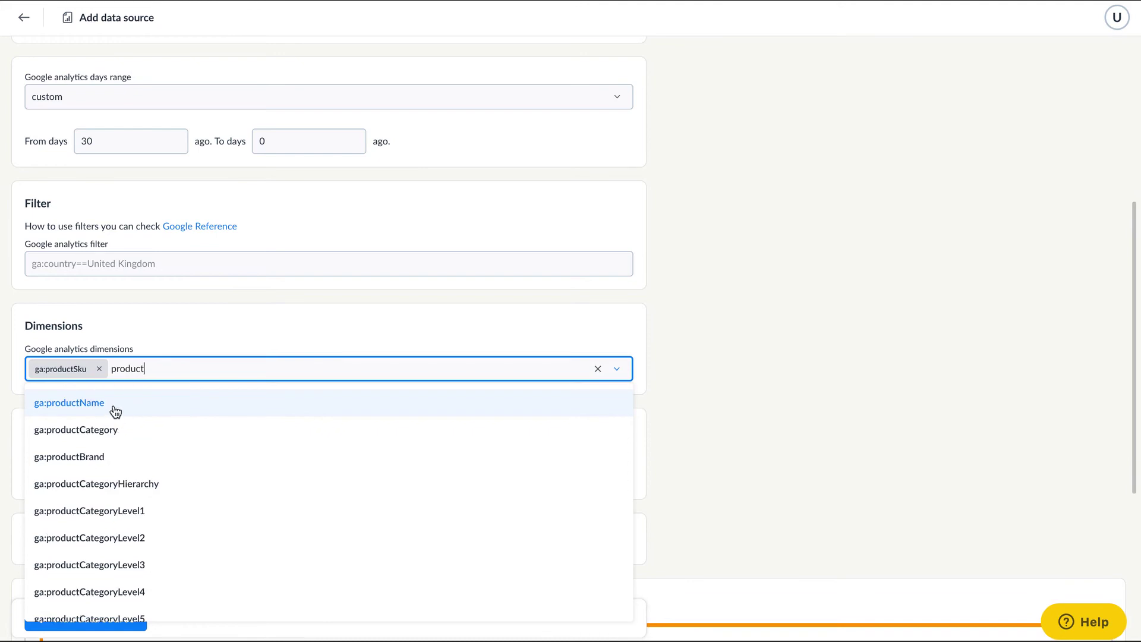
left_click(114, 408)
type("pro")
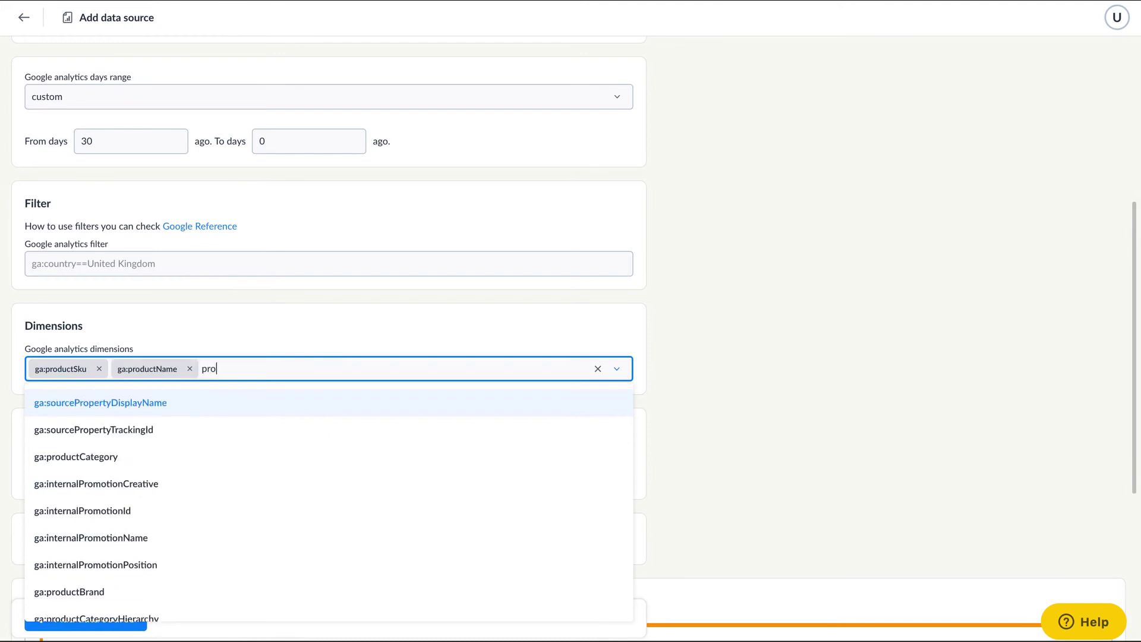
type("duct")
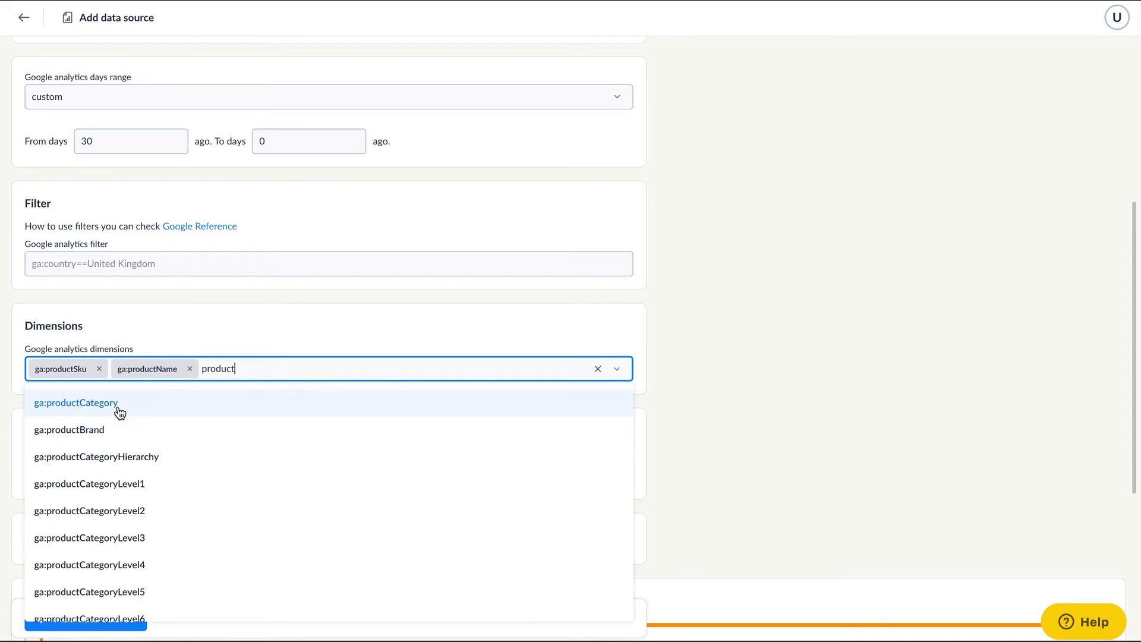
left_click(117, 409)
left_click(712, 292)
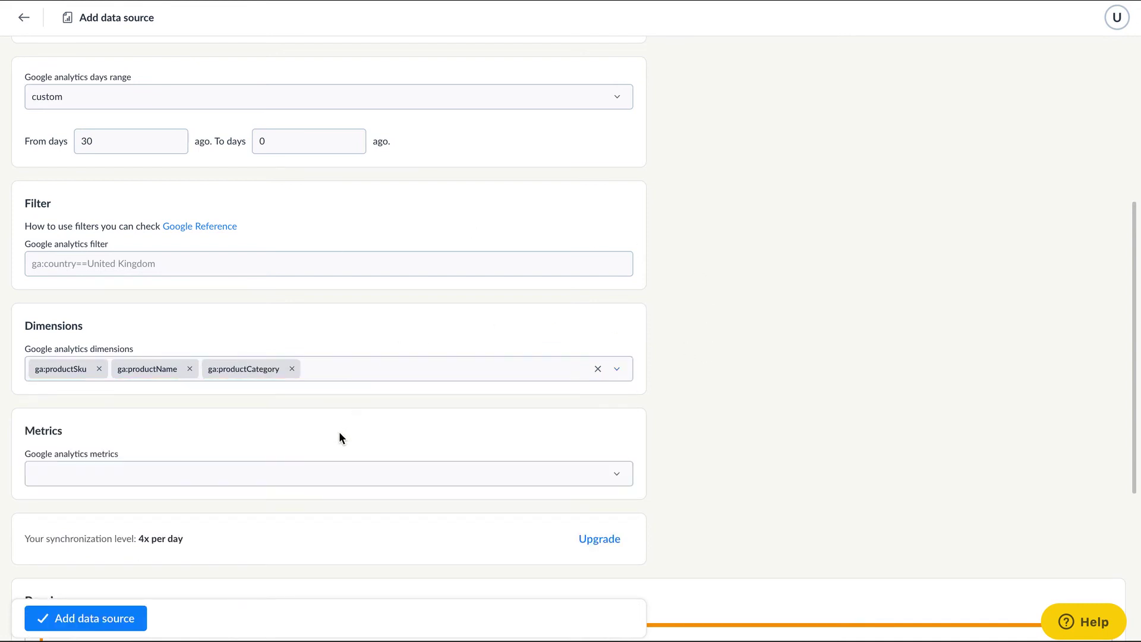
- Add metrics ga:itemRevenue, ga:itemQuantity, ga:uniquePurchases and ga:revenuePerItem
left_click(264, 474)
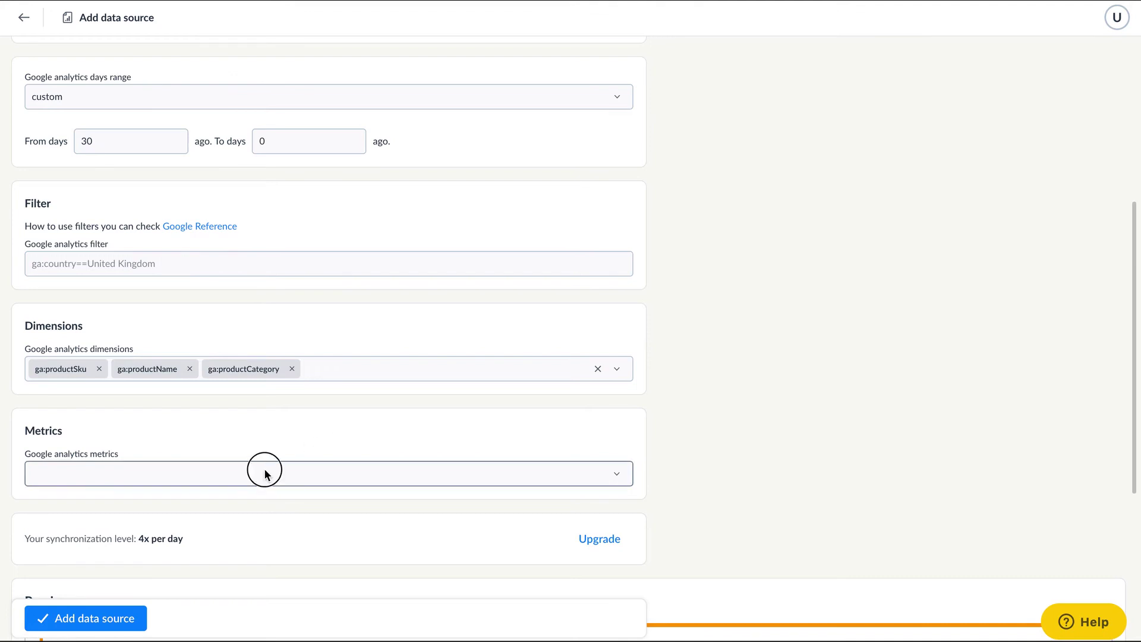
type("itemre")
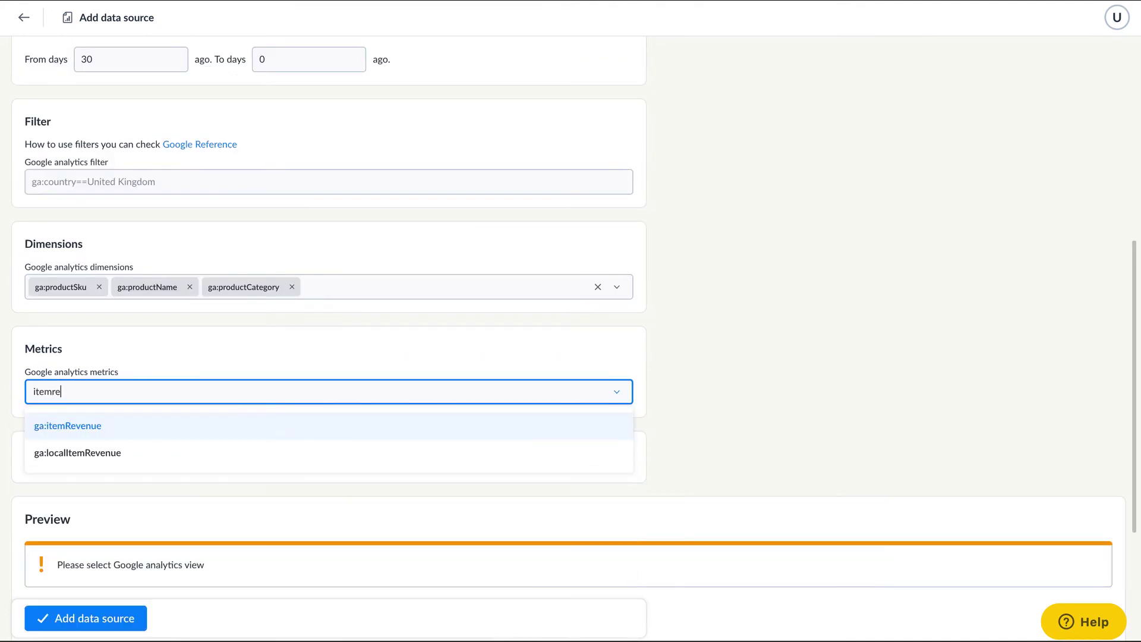
type("ve")
left_click(254, 426)
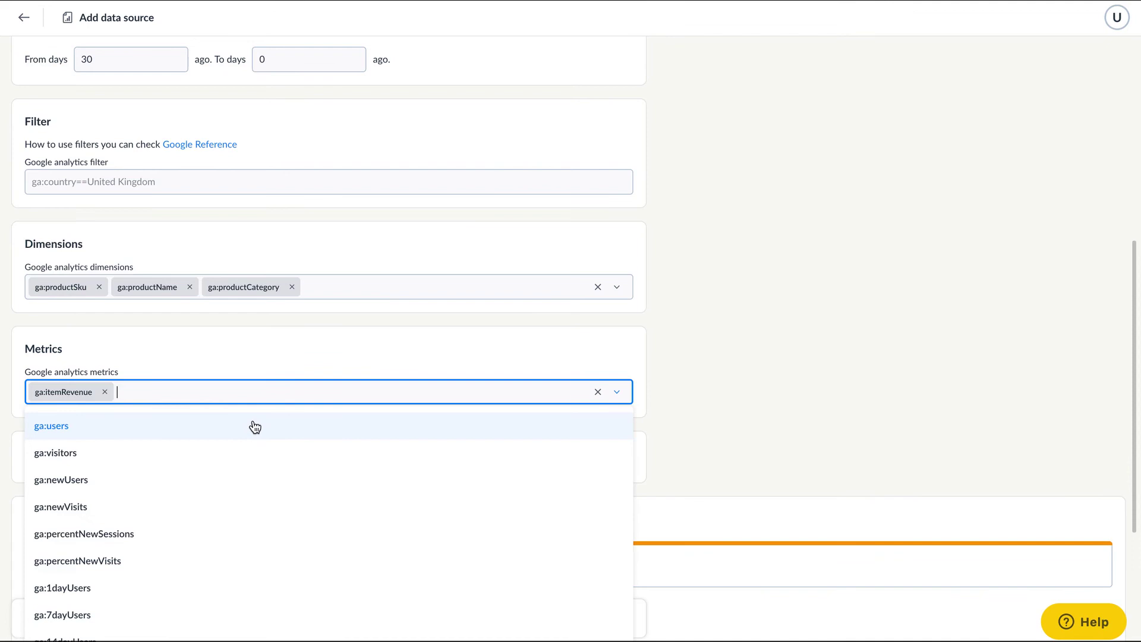
type("item")
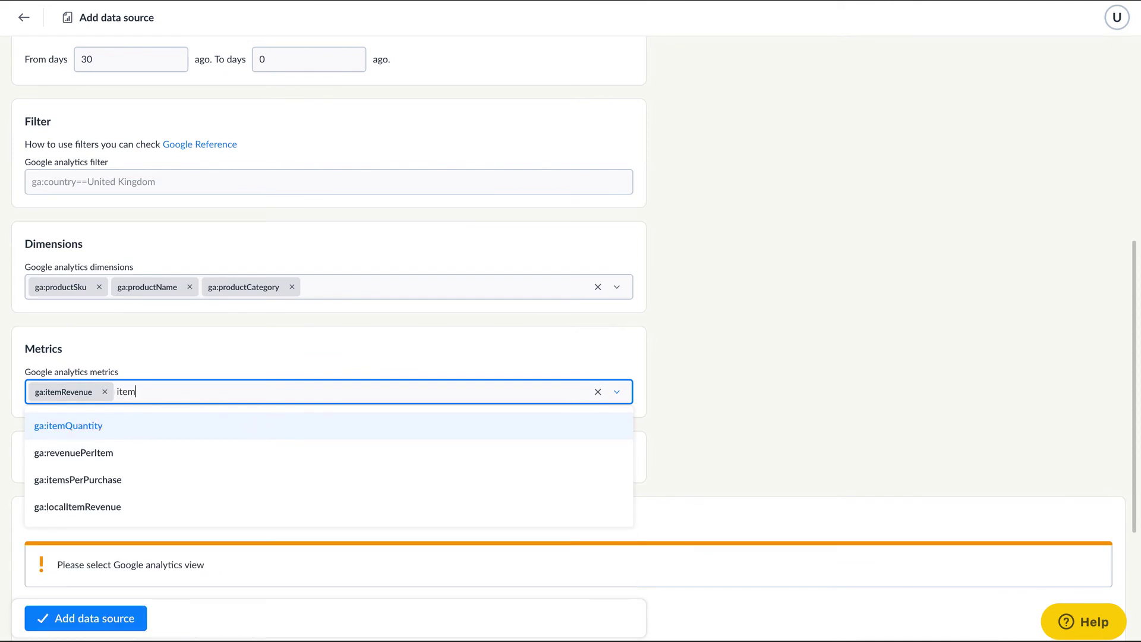
type("qu")
left_click(239, 426)
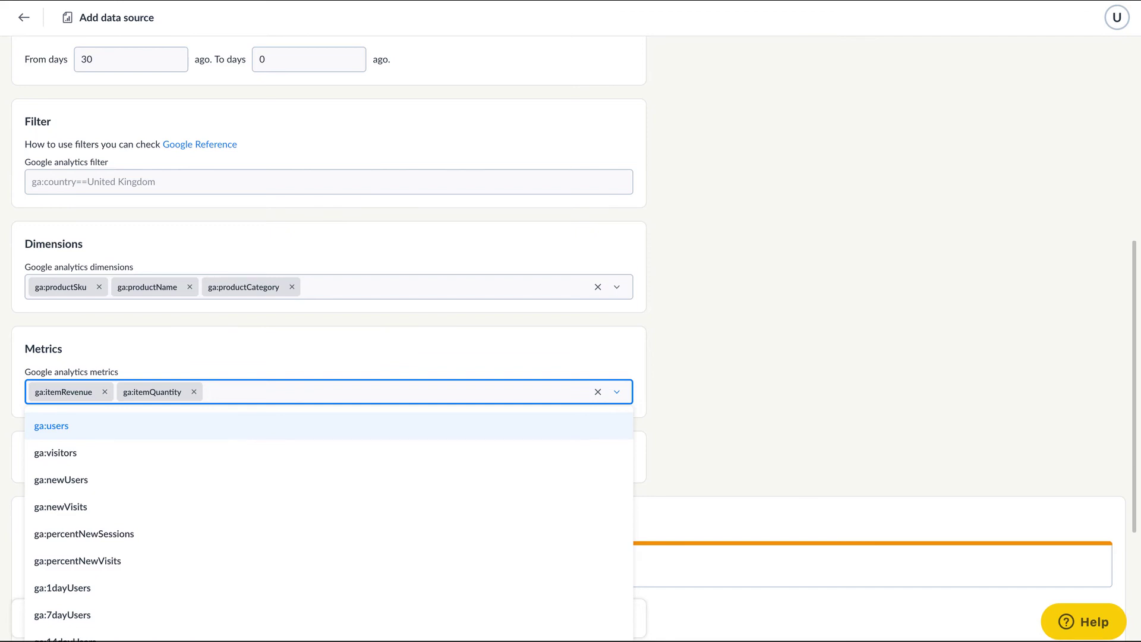
type("unique")
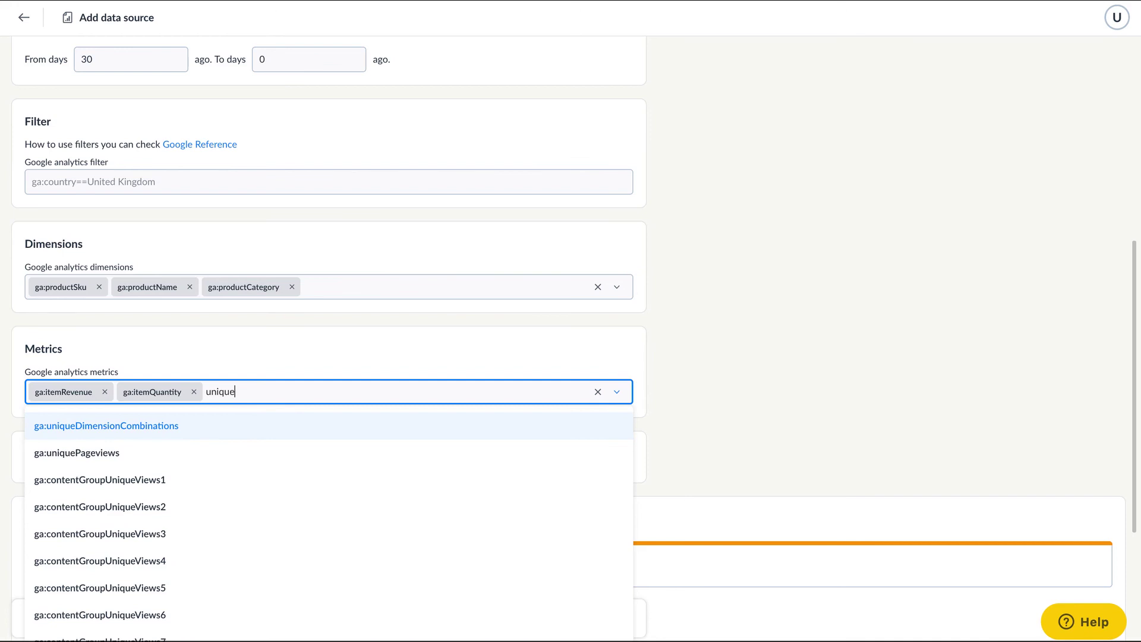
type("p")
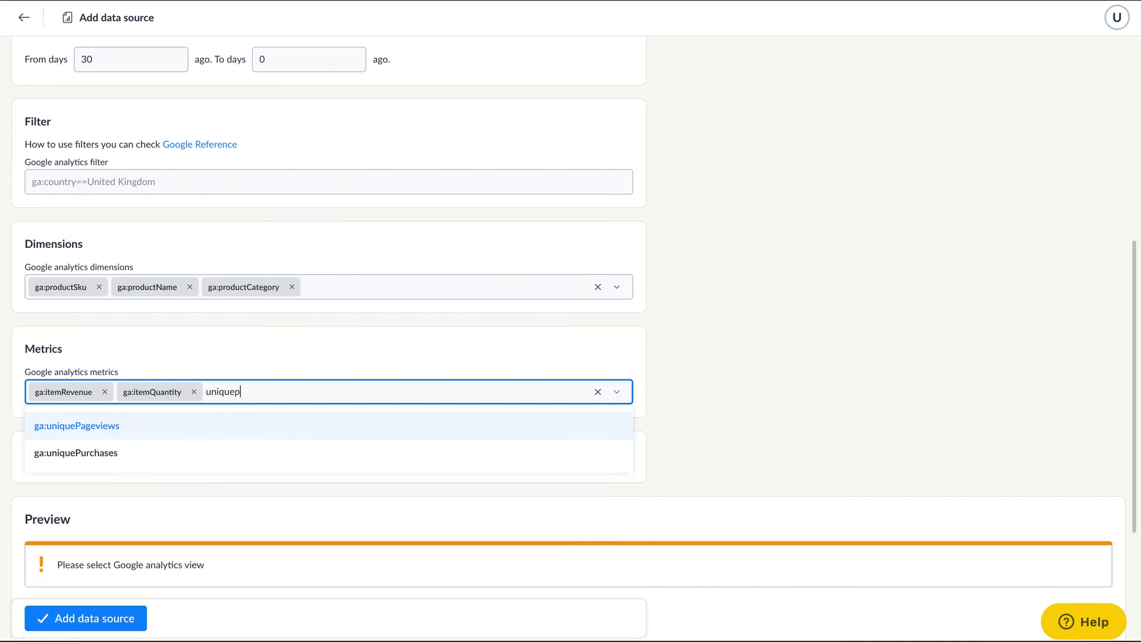
type("ur")
left_click(238, 427)
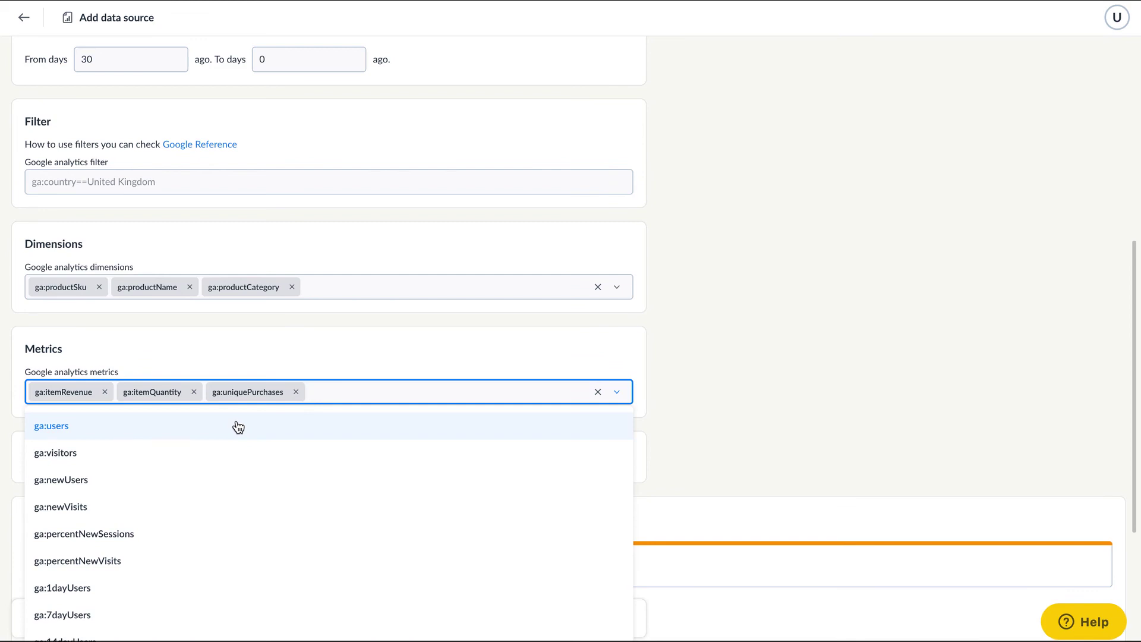
type("revenuep")
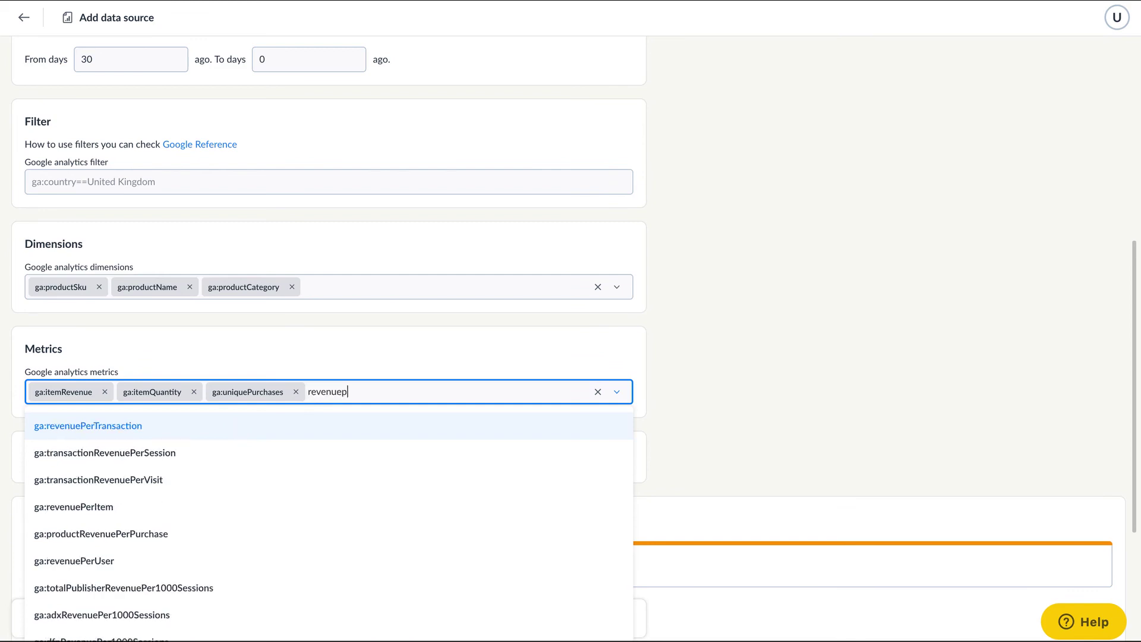
type("erite")
left_click(396, 426)
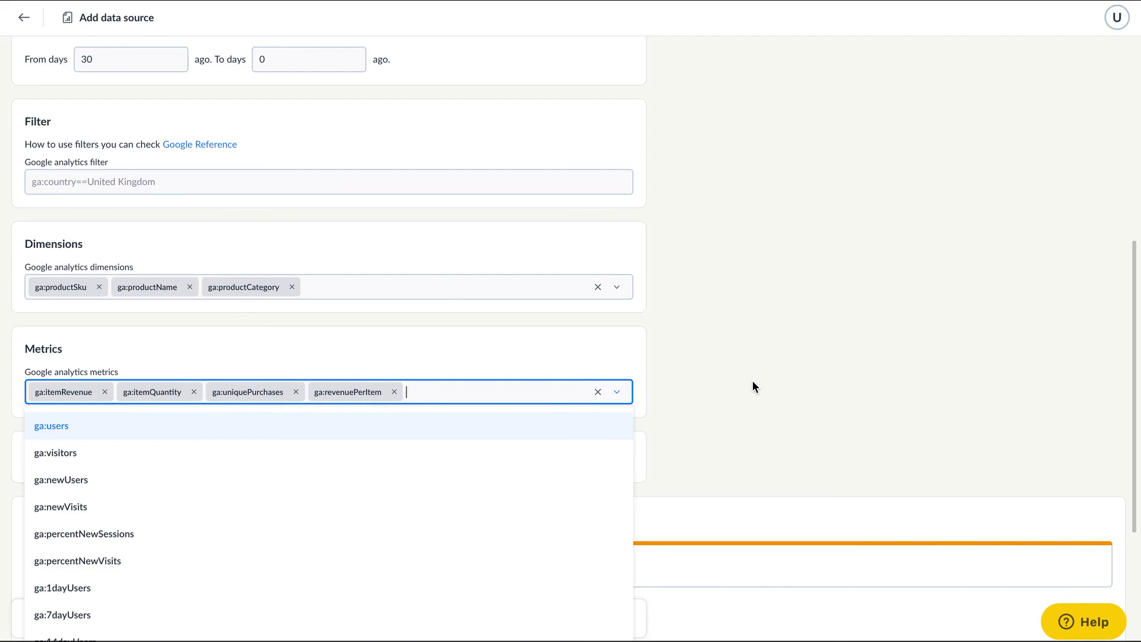
left_click(674, 407)
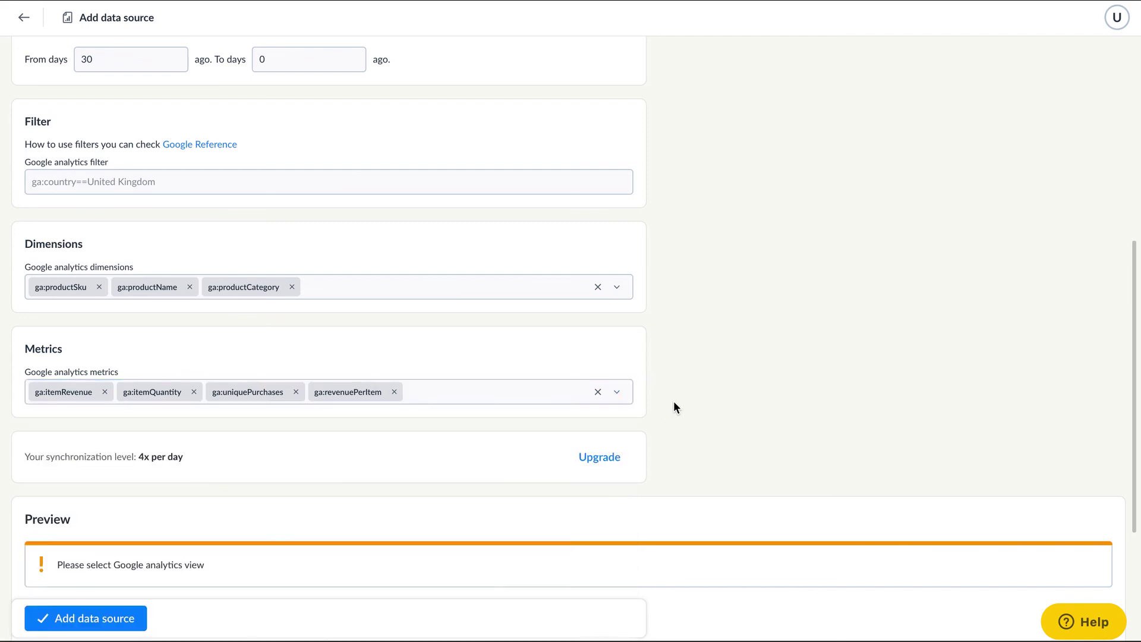
scroll(674, 407, "up", 2)
scroll(673, 407, "up", 1)
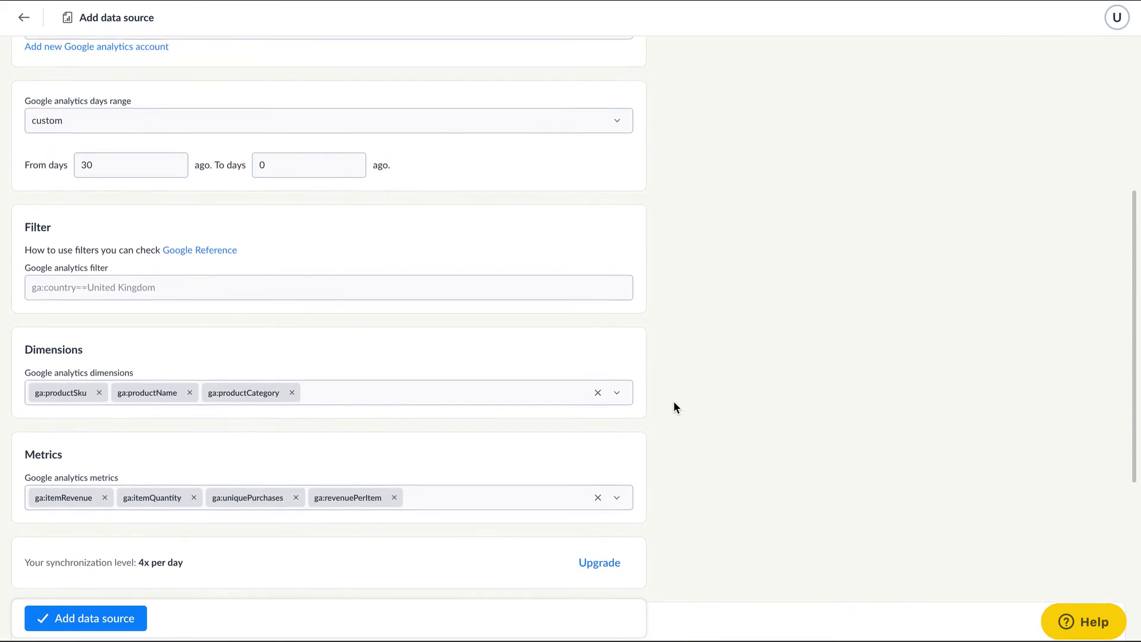